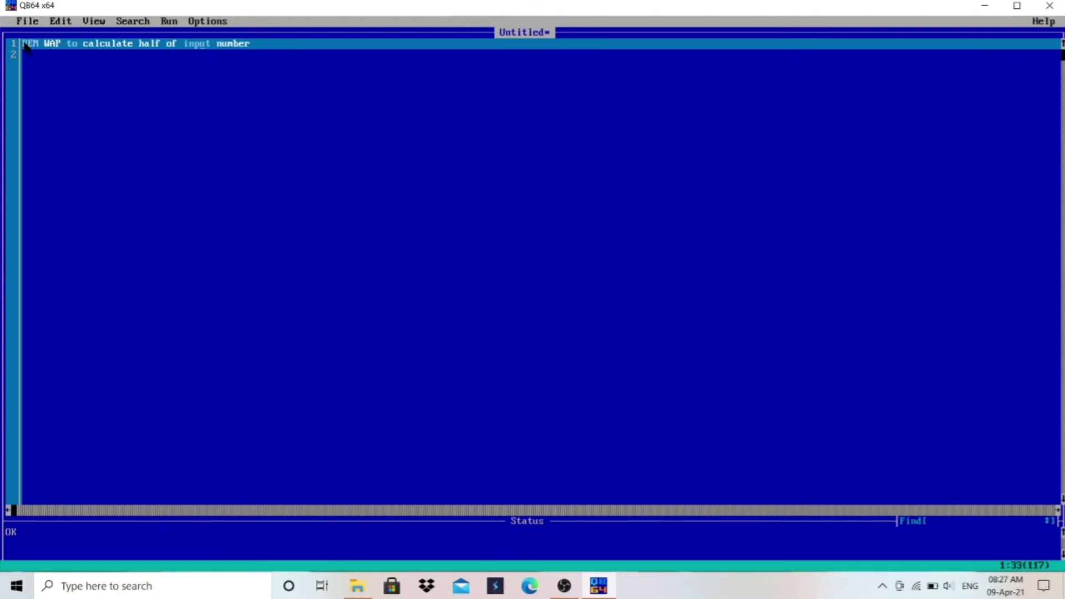
Step: Add a CLS line directly below the opening comment
drag(25, 47, 254, 46)
click(253, 48)
key(Return)
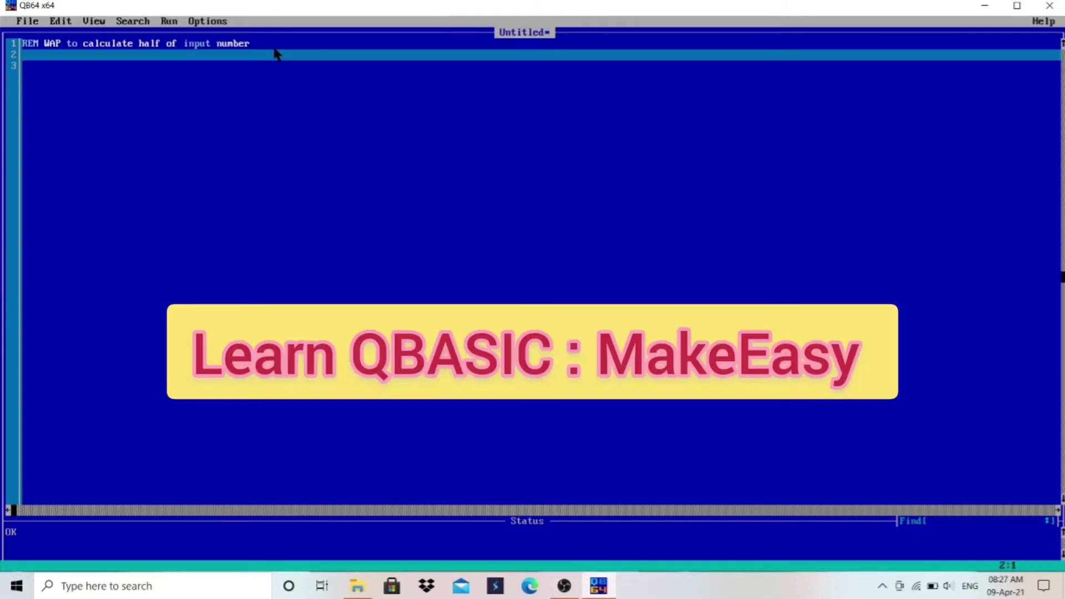
text(CLS)
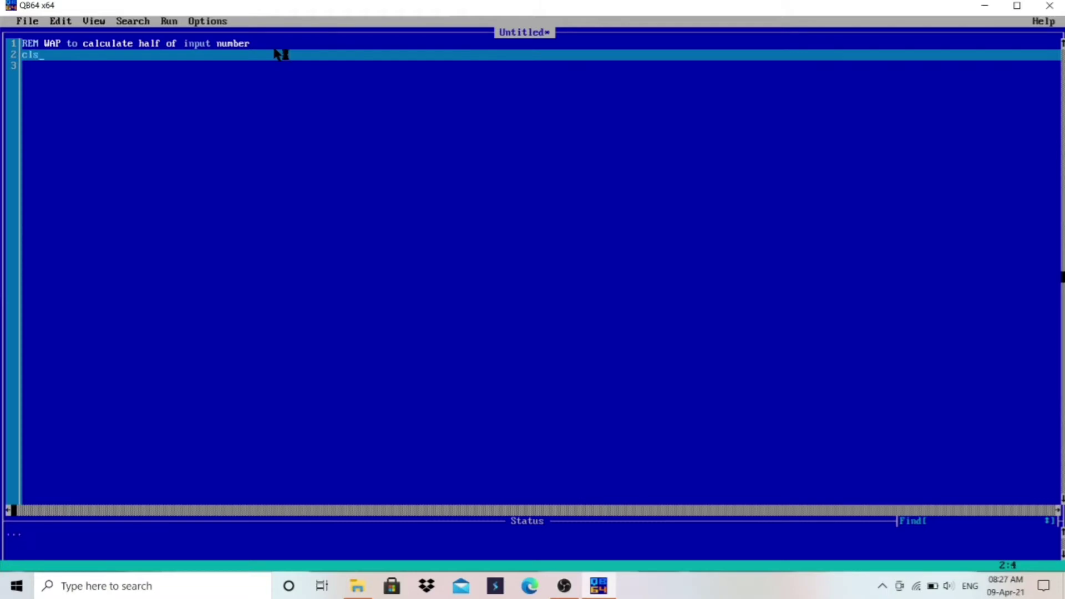
key(Return)
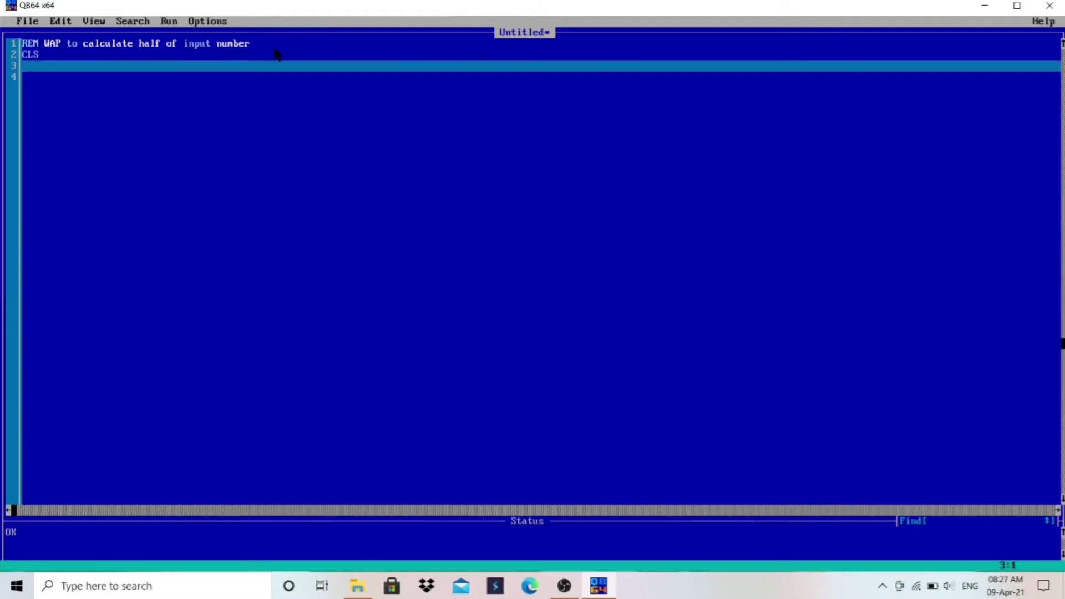
text(input"")
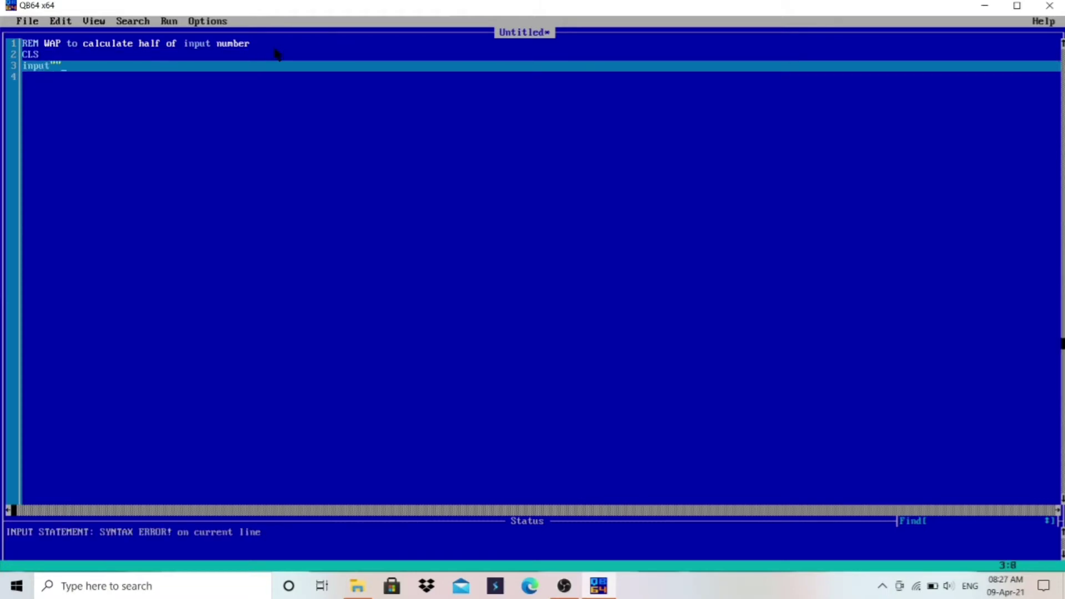
Step: Add the line INPUT "Enter any number"; n, followed by a blank line
key(Left)
text(Enter an)
text(y number)
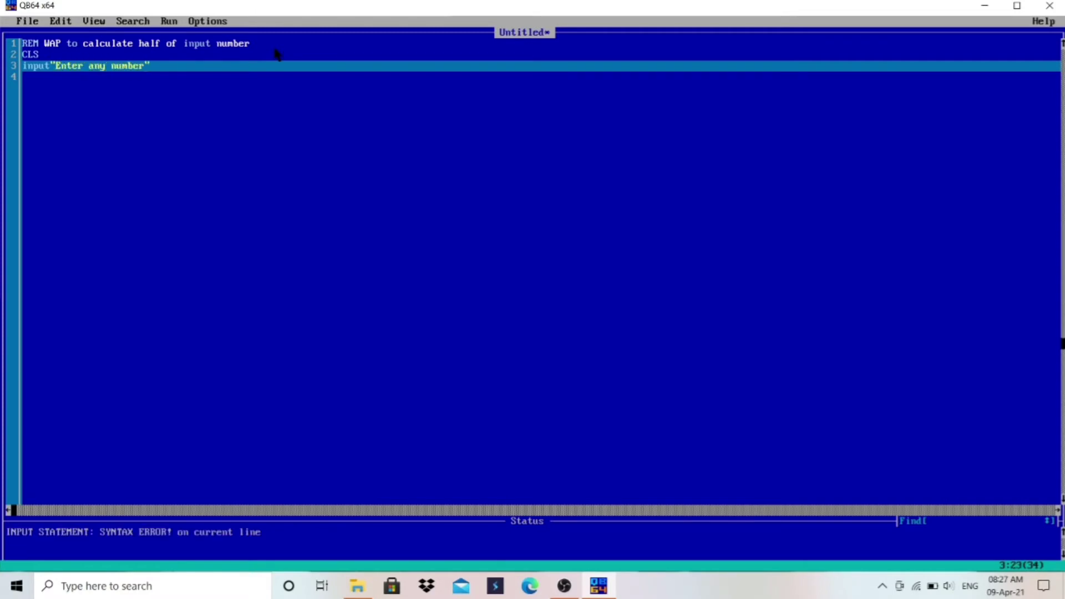
key(Right)
text(;n)
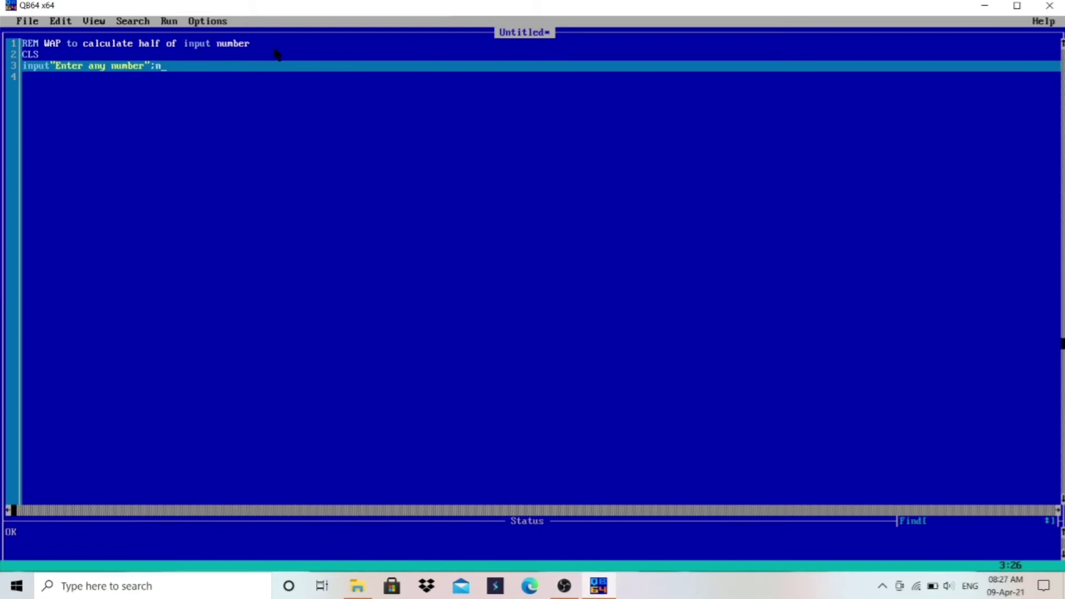
key(Return)
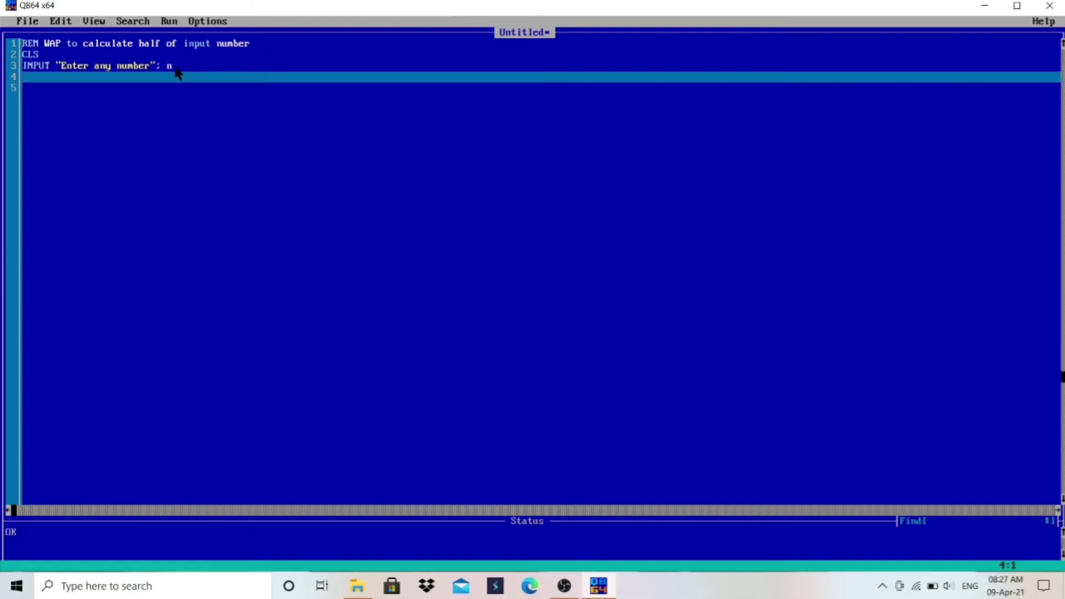
double_click(169, 66)
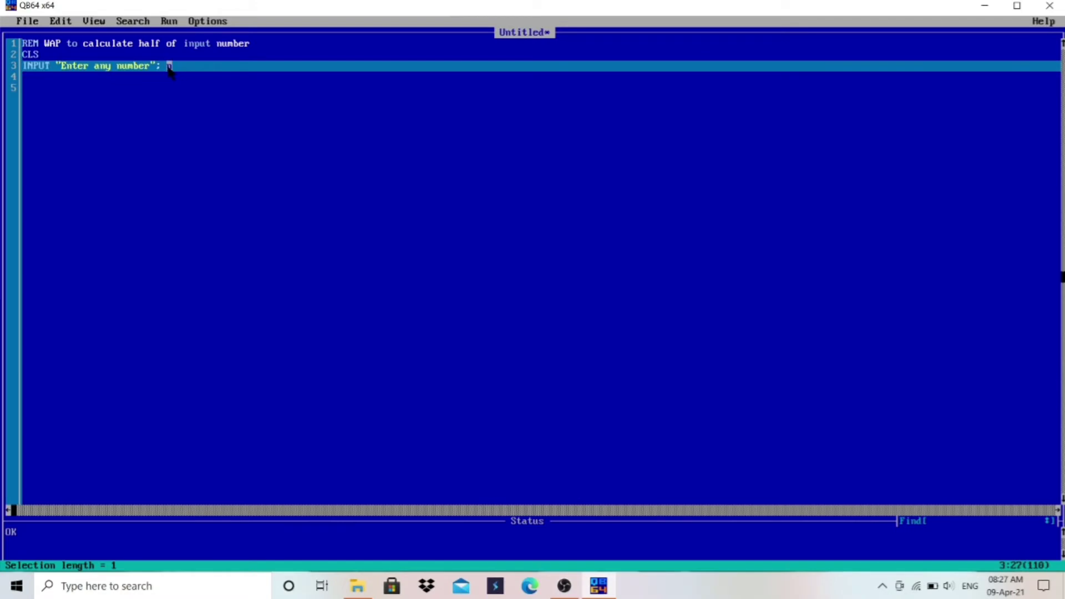
click(346, 70)
key(Return)
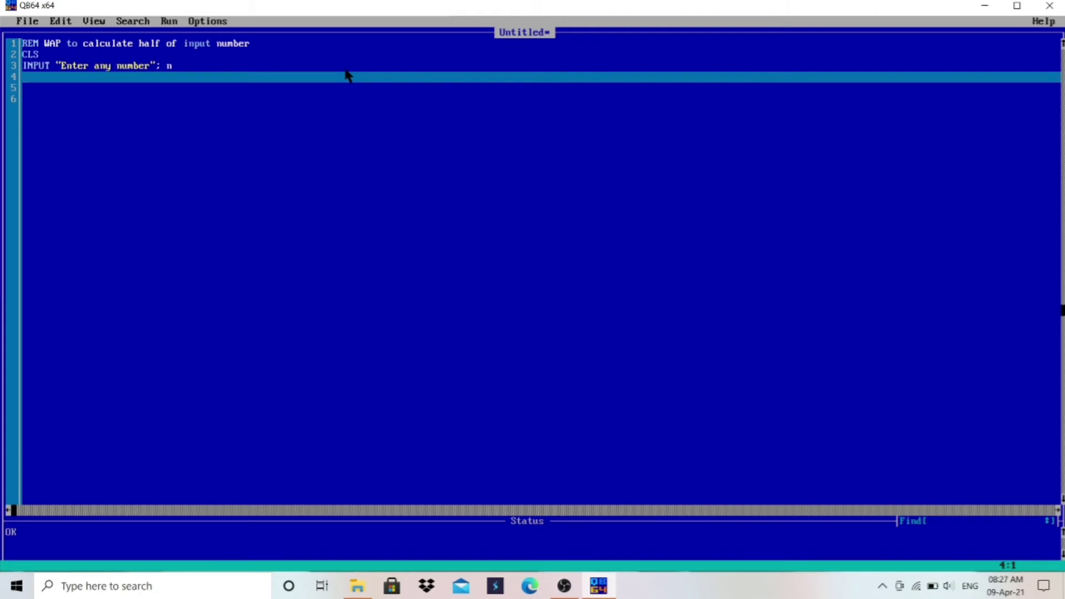
text(h)
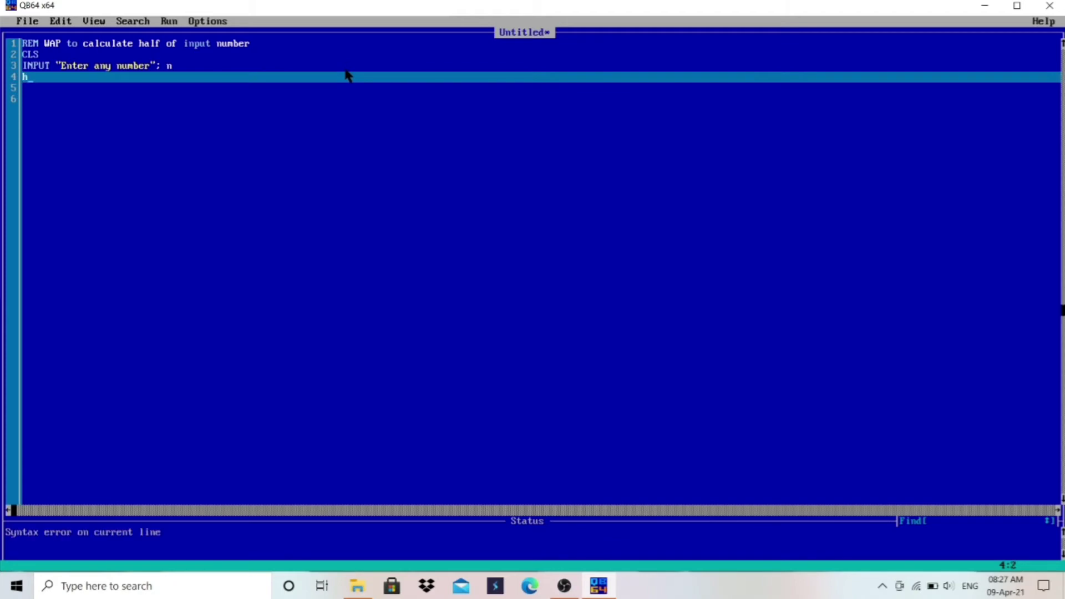
text(=n)
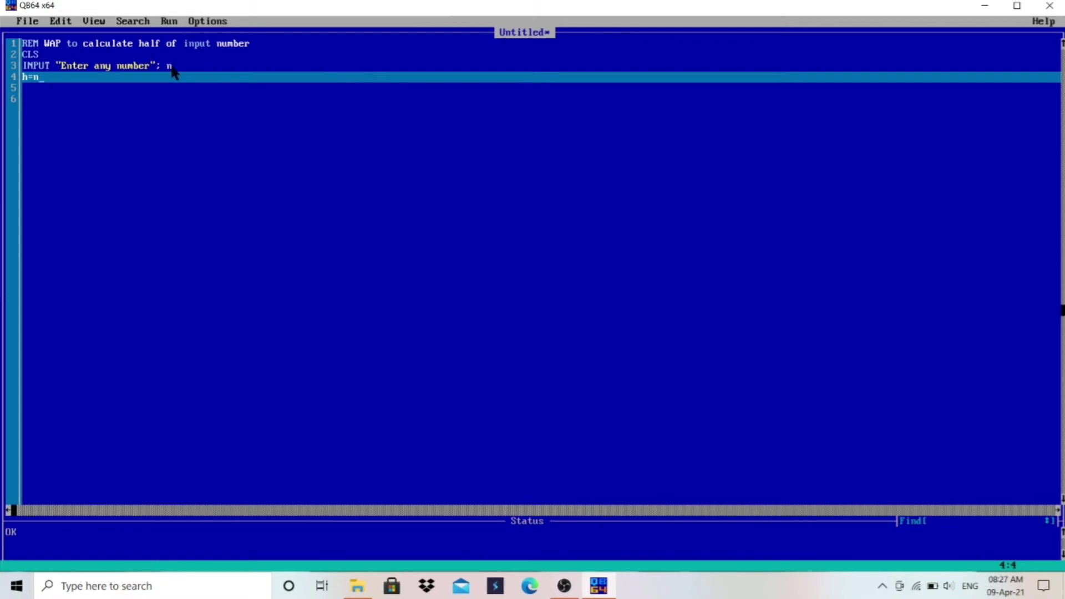
text(/2)
Step: Write h = n / 2, PRINT "Half of it is"; h, and END as lines 4–6
key(Return)
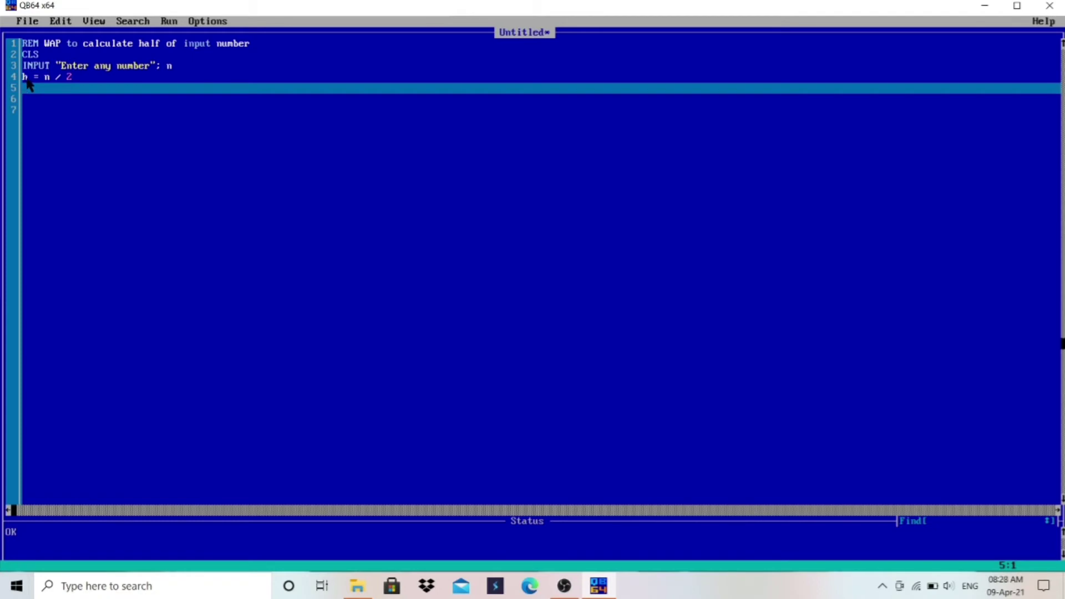
text(print")
text(Half" of i)
text(t is";h)
key(Return)
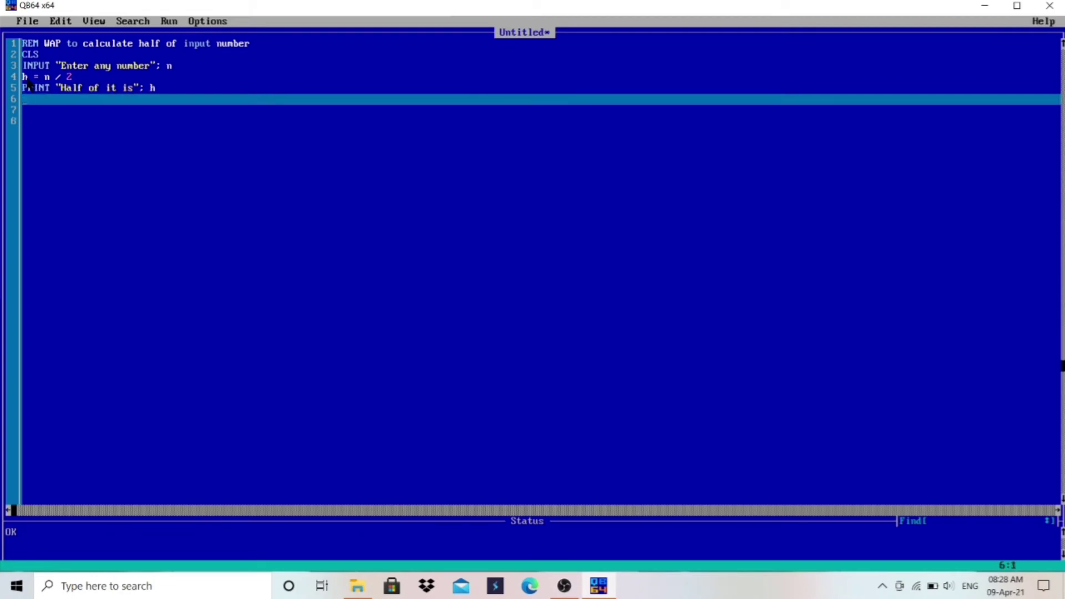
text(END)
key(Return)
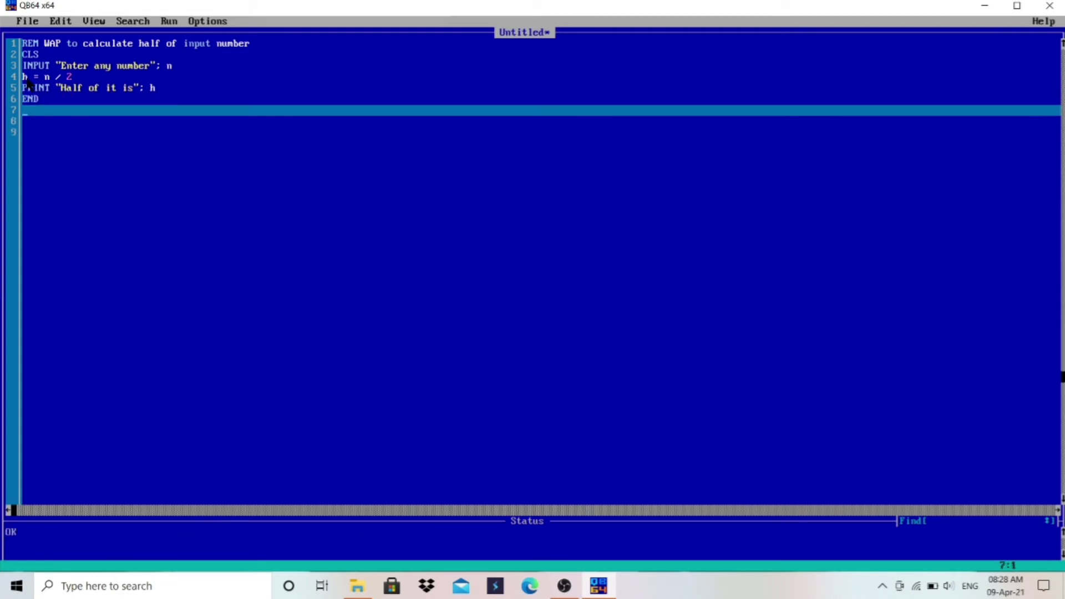
double_click(153, 88)
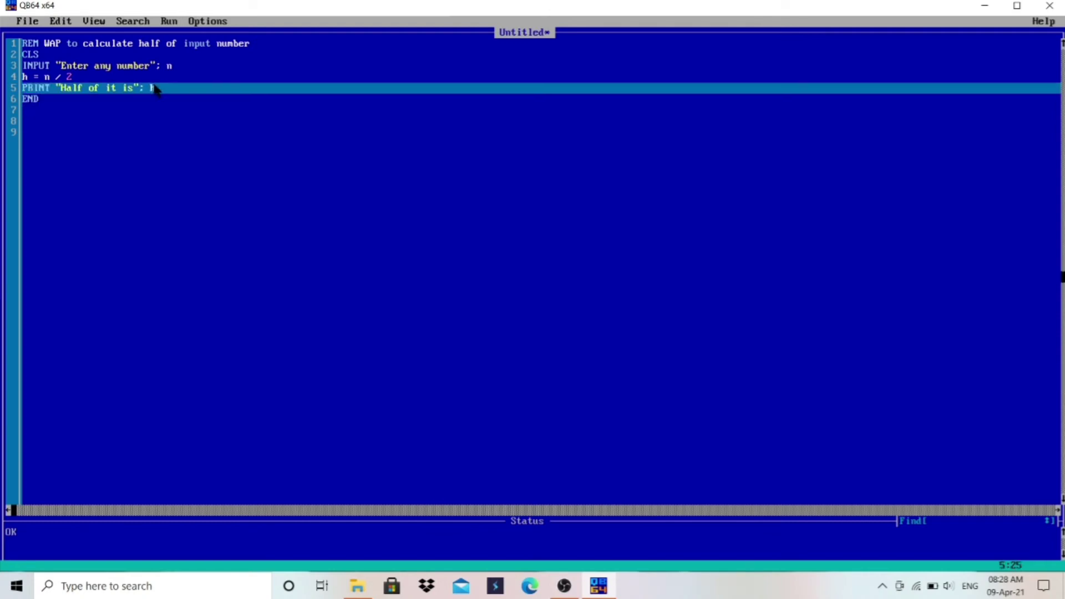
click(30, 77)
Step: Run the program with input 10, getting "Half of it is 5"
key(alt+f)
key(Right)
key(Right)
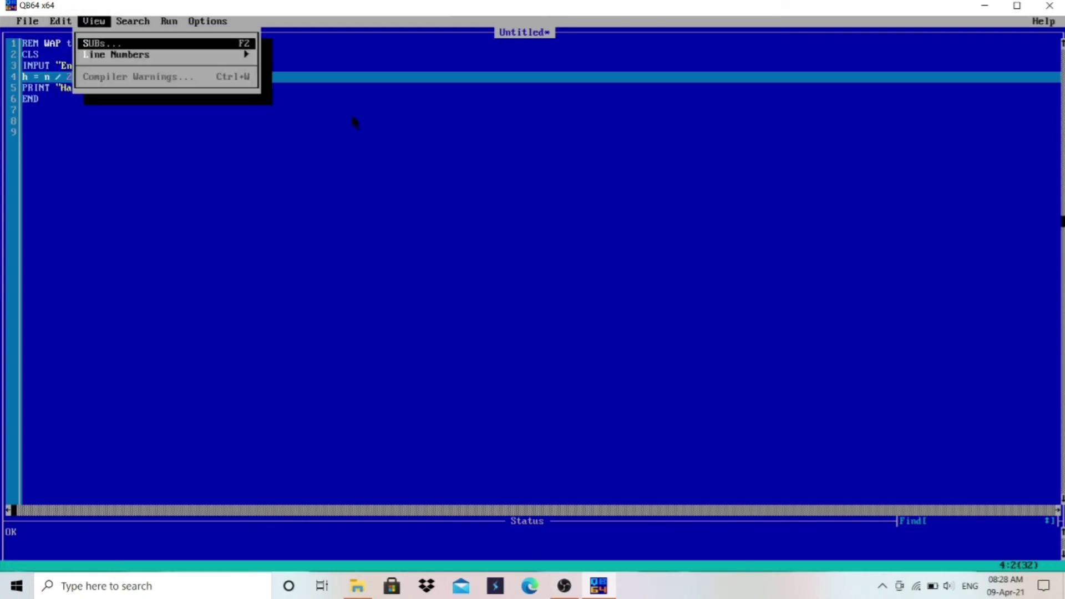
key(Right)
key(Right)
key(x)
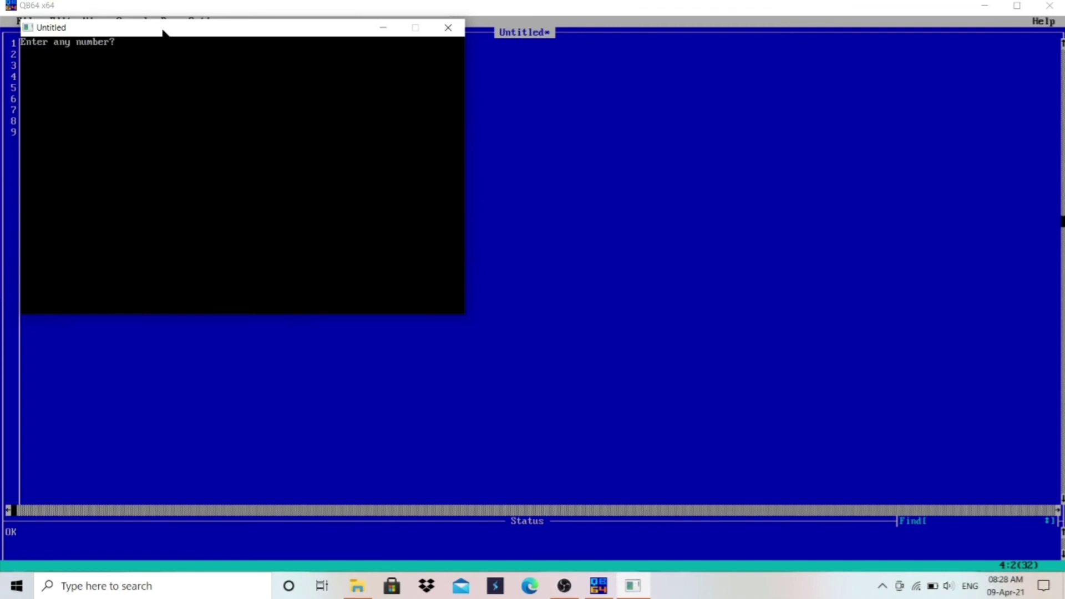
drag(164, 32, 354, 71)
text(10)
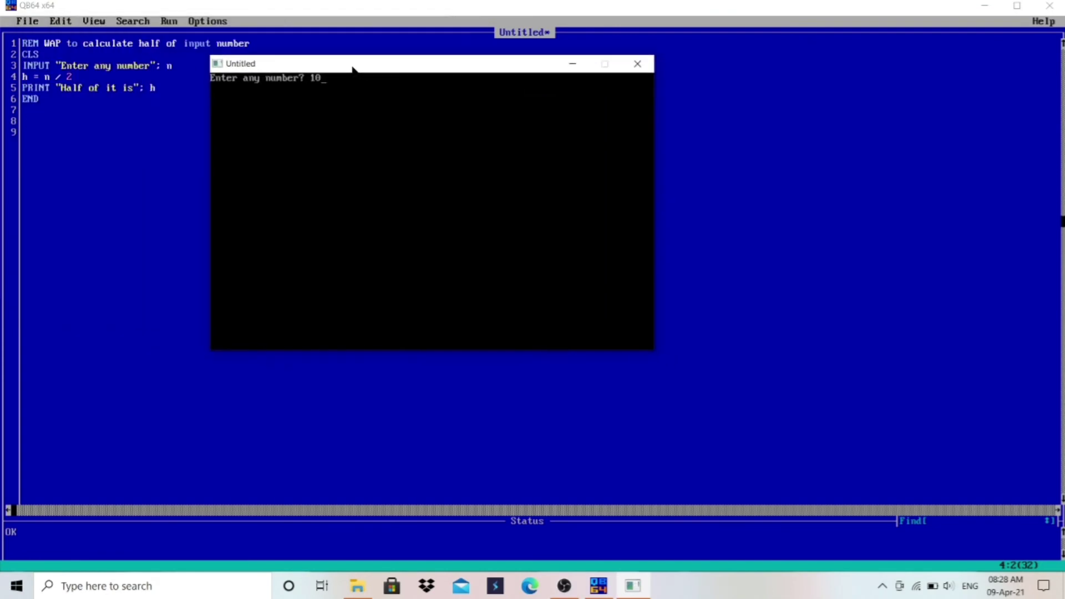
key(Return)
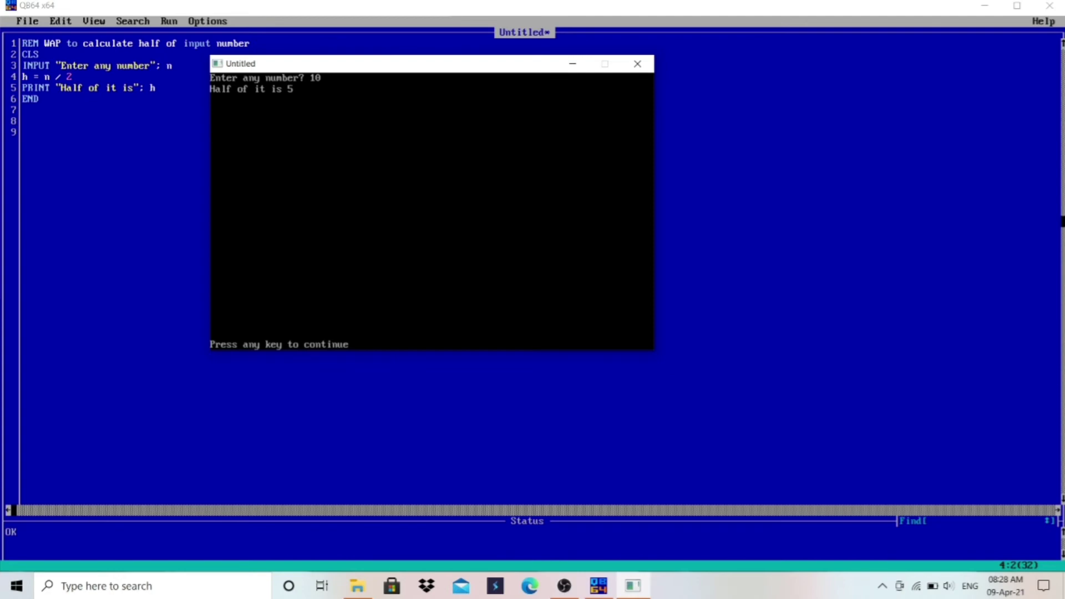
key(Return)
Step: Run it again with input 15, getting "Half of it is 7.5"
key(alt+f)
key(Right)
key(Right)
key(Right)
key(Right)
key(Escape)
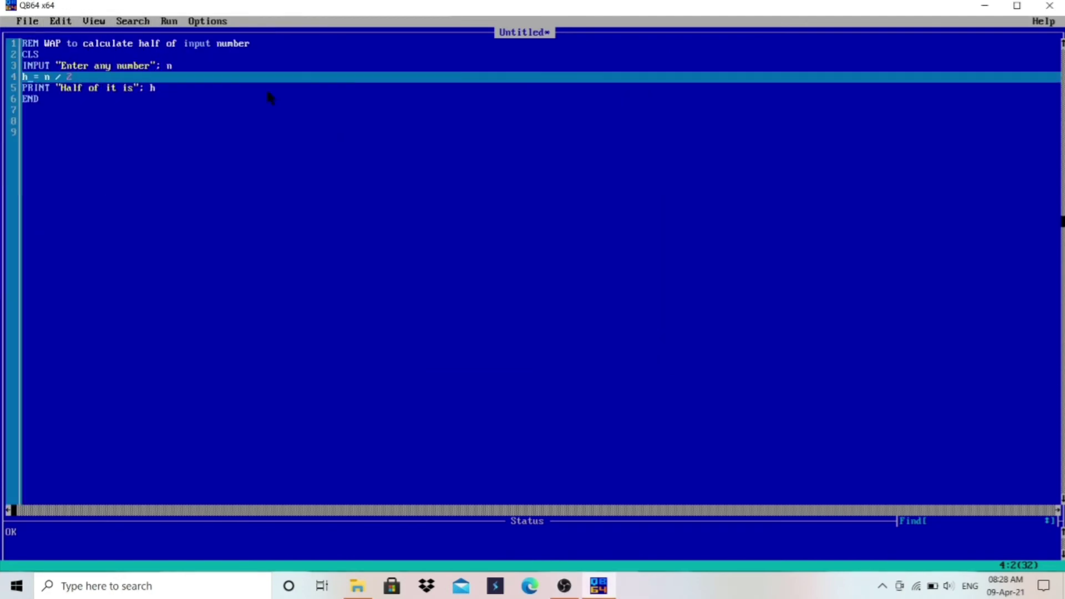
key(F5)
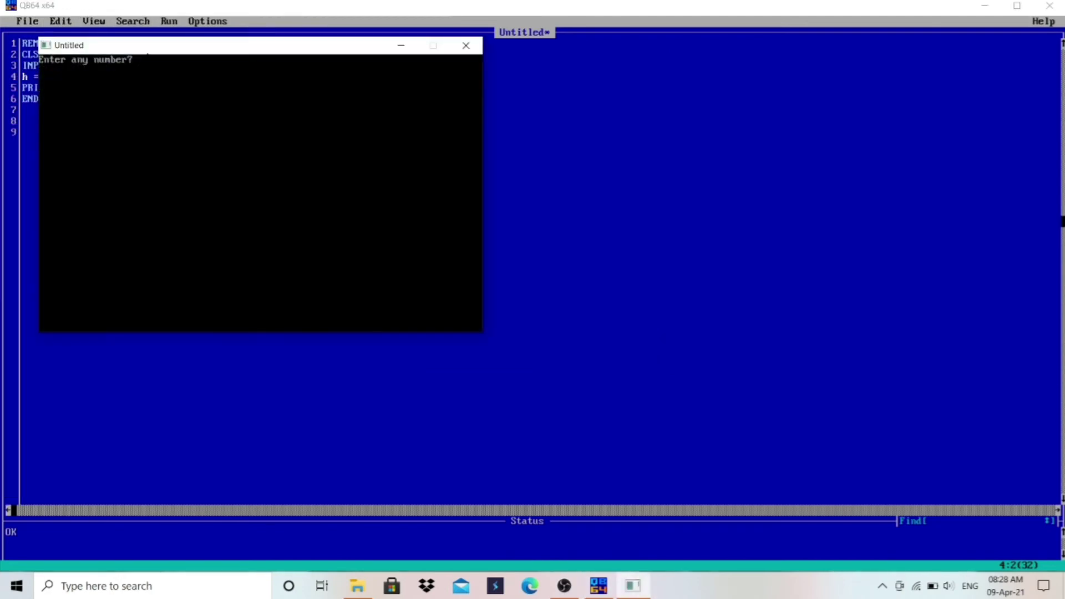
drag(145, 52, 305, 60)
text(1)
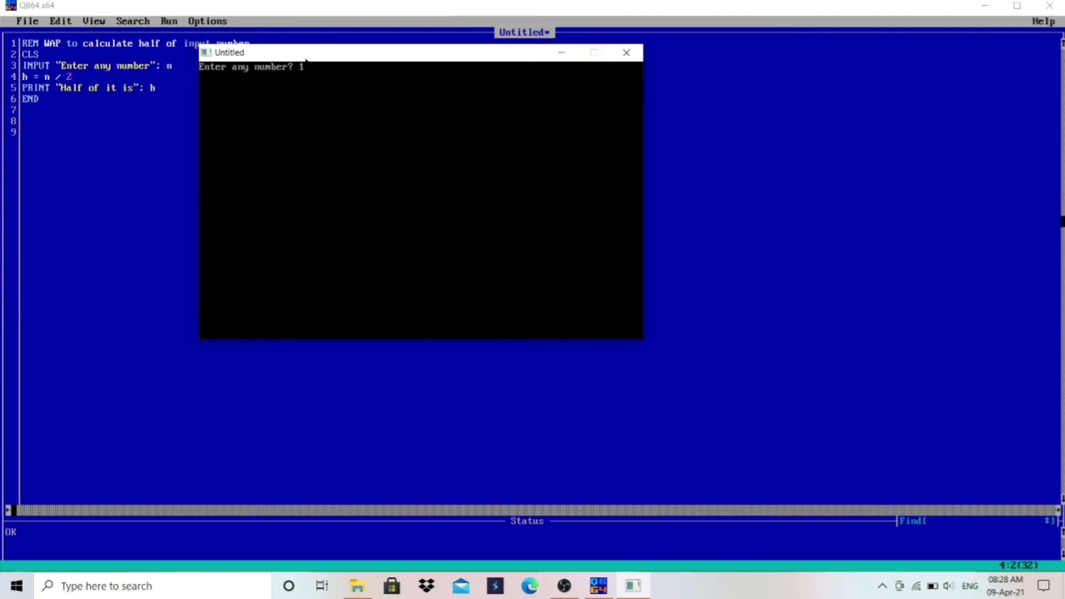
text(5)
key(Return)
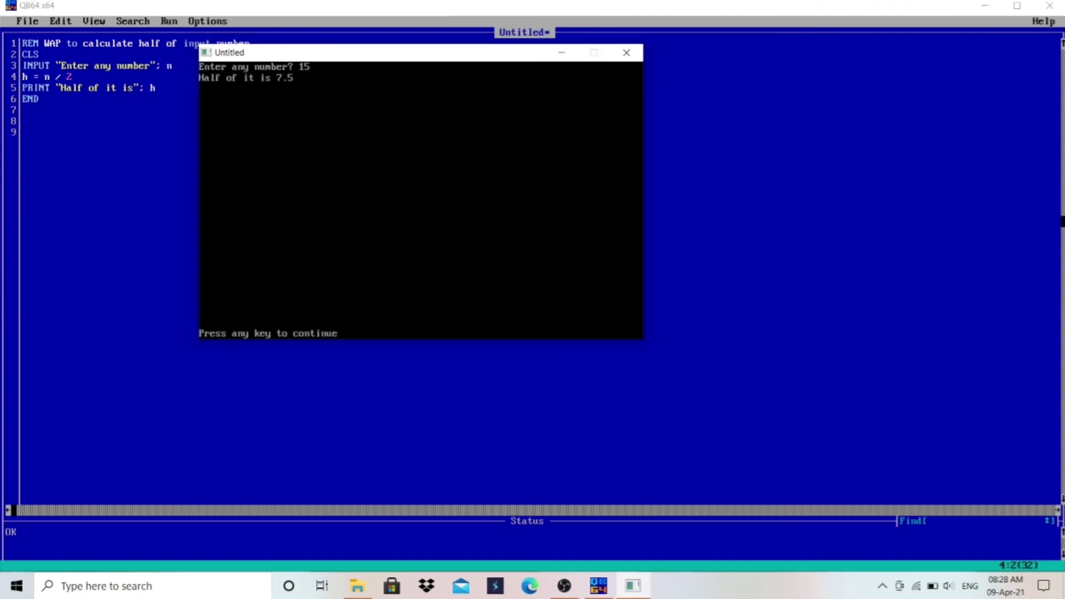
key(Return)
click(195, 88)
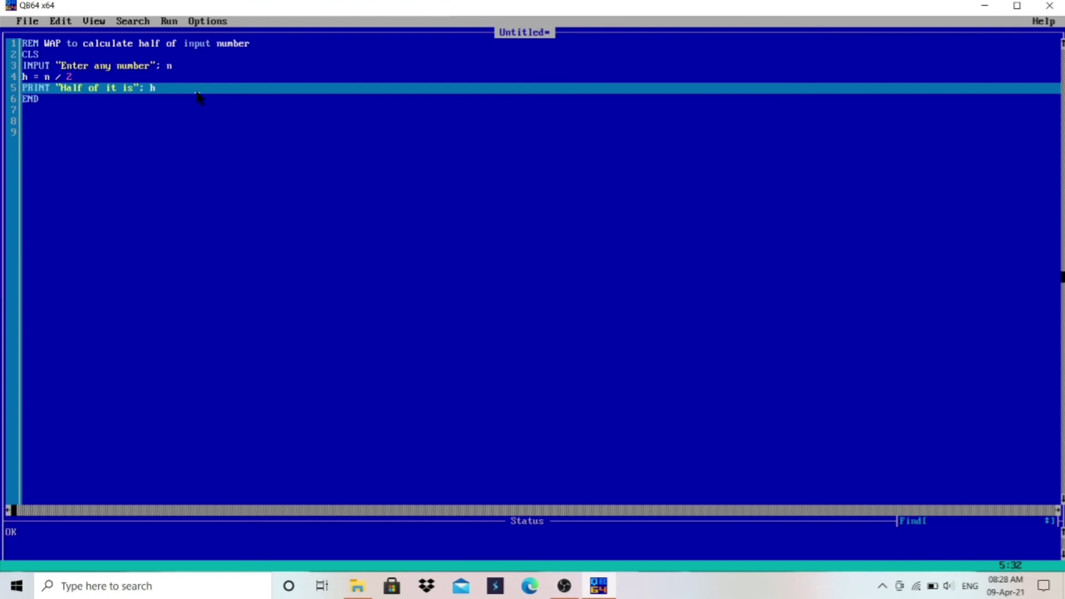